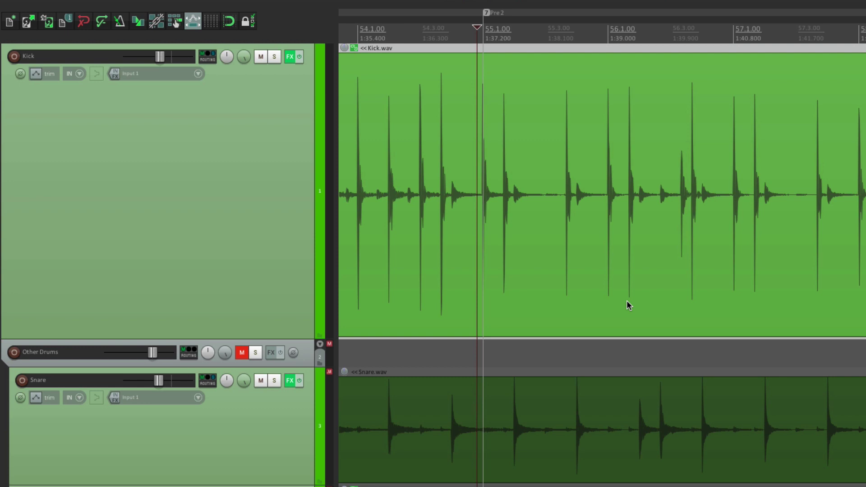
Insert a new track above the Kick track and add the ReaSamplOmatic5000 instrument to it
{"action": "key", "text": "space"}
{"action": "key", "text": "ctrl+t"}
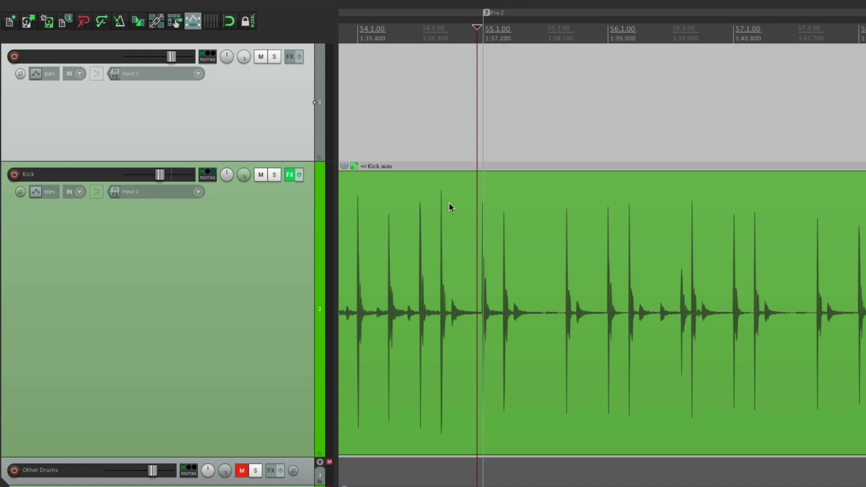
{"action": "left_click", "coordinate": [288, 61]}
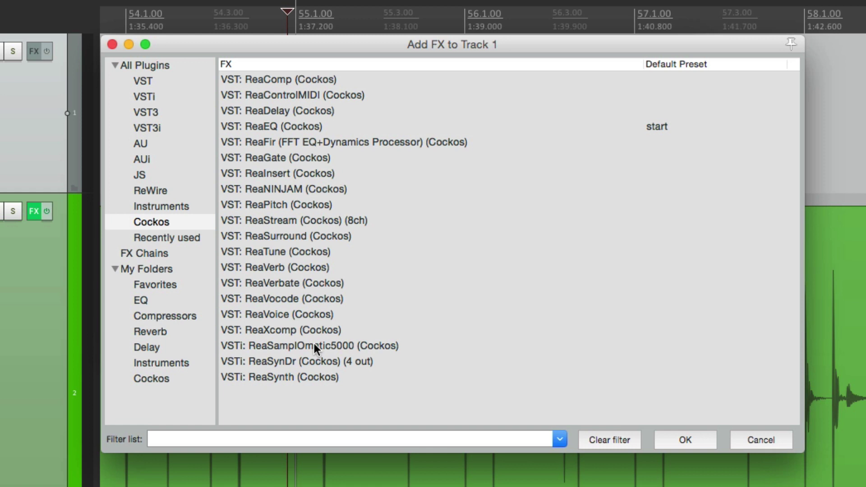
{"action": "left_click", "coordinate": [316, 345]}
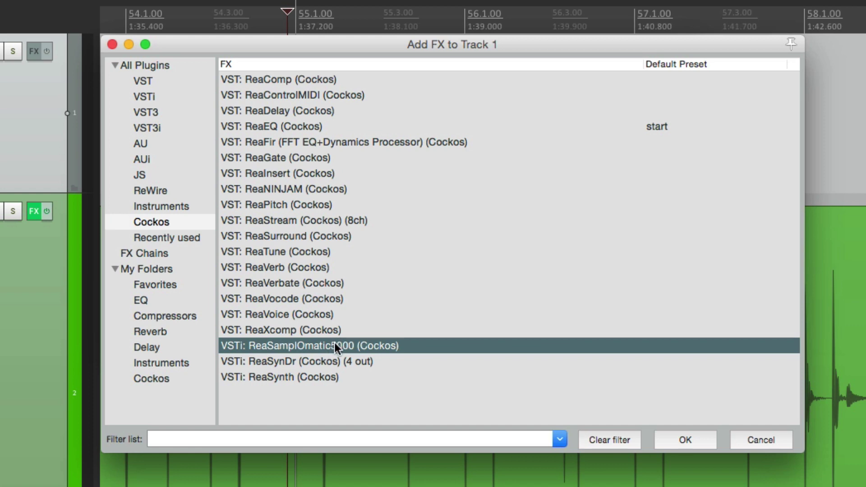
{"action": "double_click", "coordinate": [334, 344]}
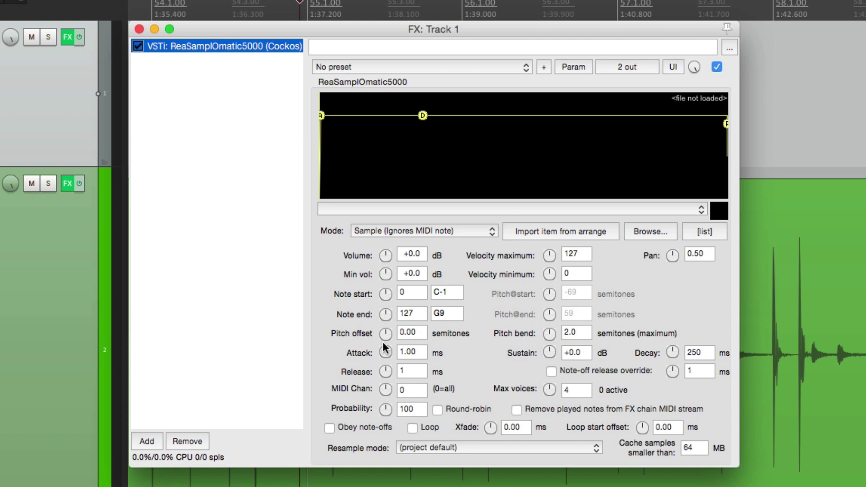
Load EZ Kick.wav from the Kick Samples folder into ReaSamplOmatic5000
{"action": "key", "text": "super+Tab"}
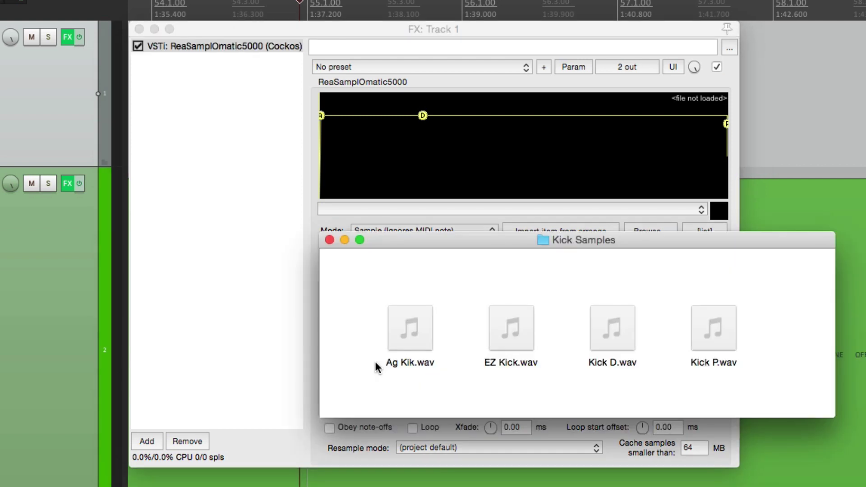
{"action": "mouse_move", "coordinate": [518, 341]}
{"action": "left_click", "coordinate": [513, 328]}
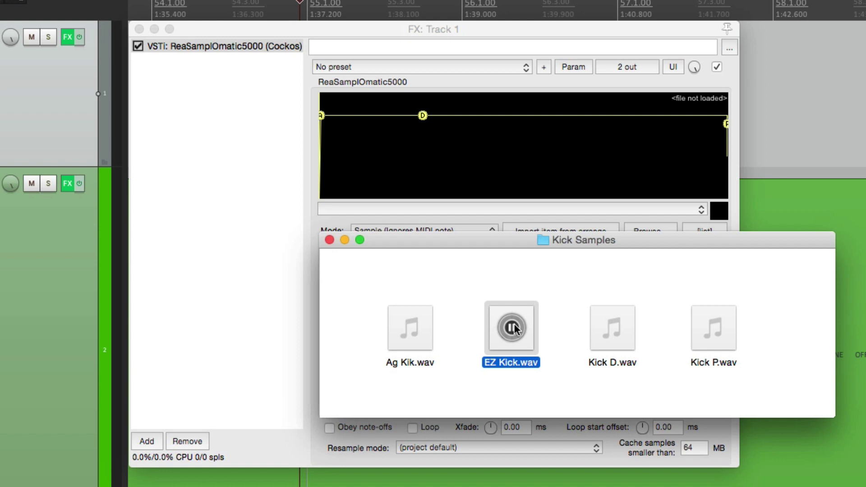
{"action": "left_click_drag", "start_coordinate": [515, 332], "coordinate": [497, 158]}
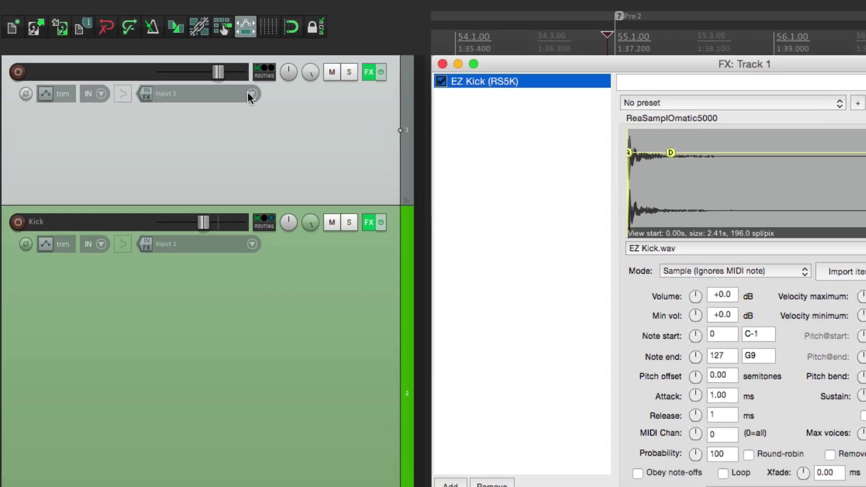
Set track 1's input to MIDI from the M-Audio USB Axiom 49 and arm the track for recording
{"action": "left_click", "coordinate": [197, 72]}
{"action": "mouse_move", "coordinate": [321, 145]}
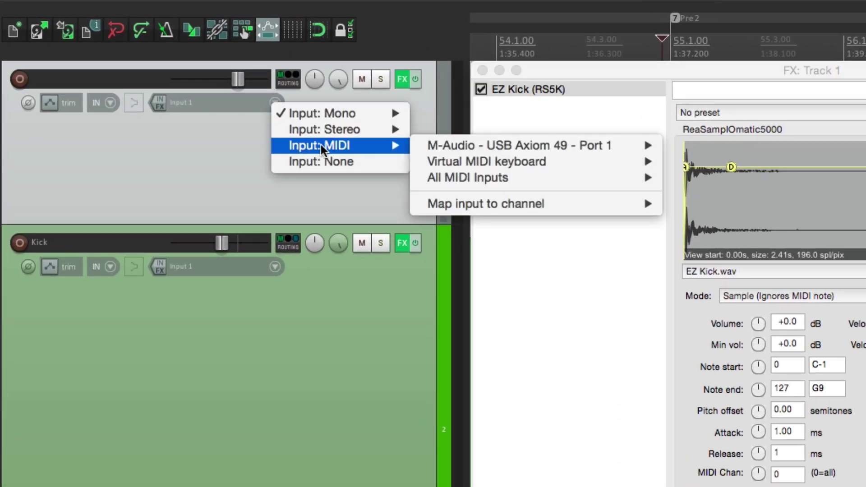
{"action": "mouse_move", "coordinate": [457, 144]}
{"action": "left_click", "coordinate": [683, 147]}
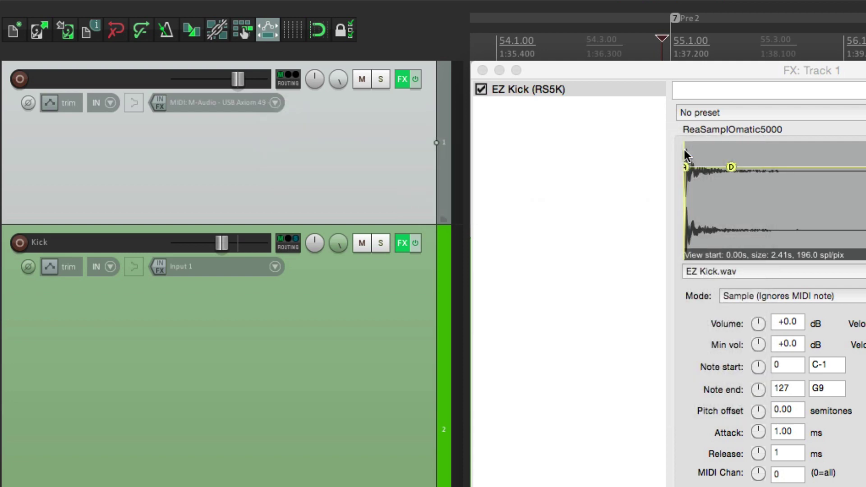
{"action": "left_click", "coordinate": [21, 81]}
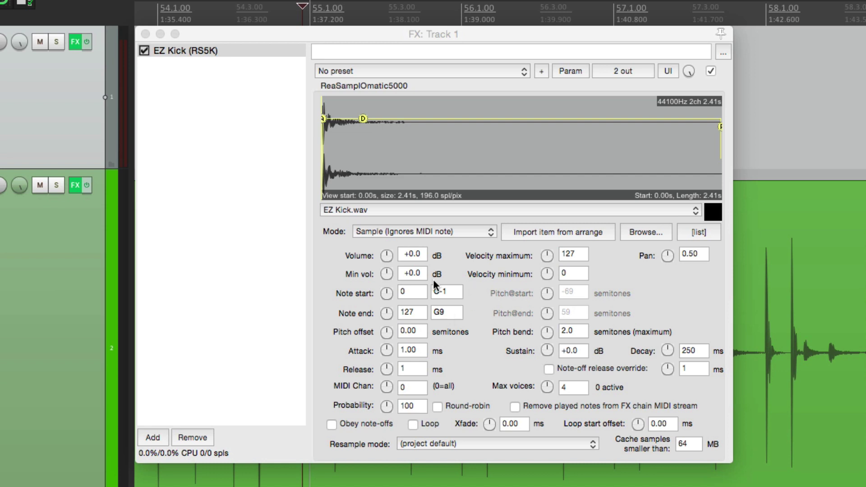
Try a minimum volume of -8.4 dB on the EZ Kick sampler and restore its default
{"action": "left_click_drag", "start_coordinate": [387, 272], "coordinate": [388, 293]}
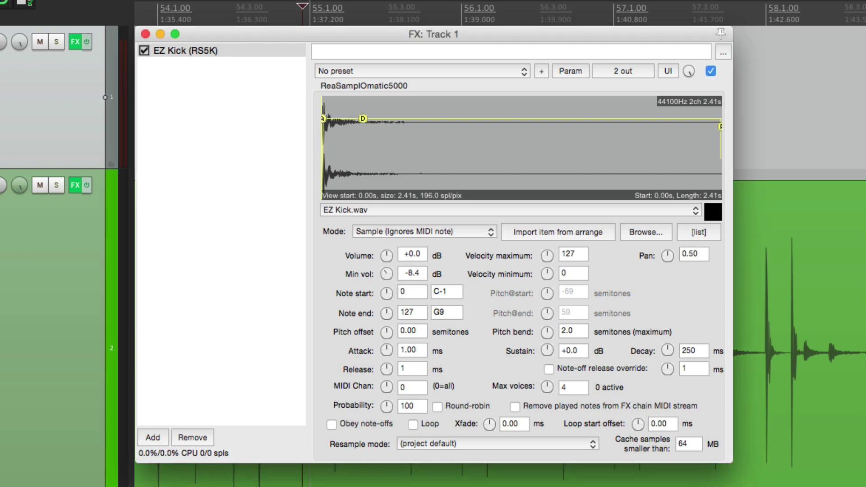
{"action": "double_click", "coordinate": [385, 279]}
{"action": "left_click", "coordinate": [145, 34]}
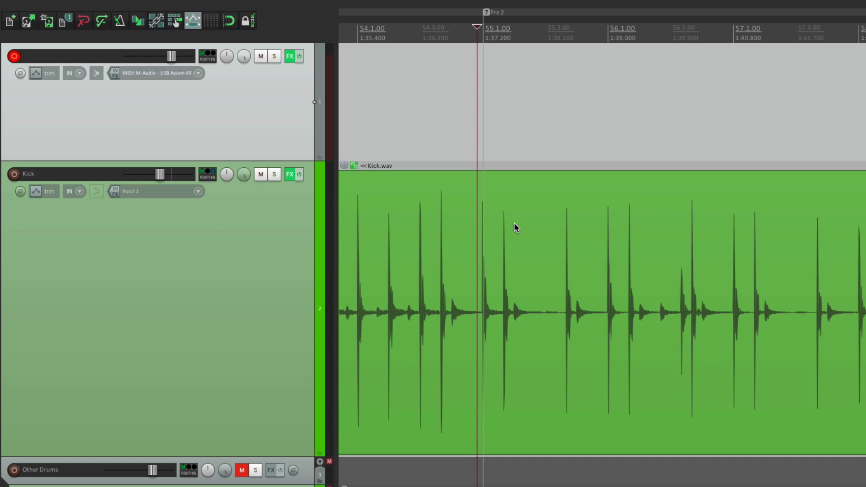
Add ReaGate as the Kick track's first effect, ahead of ReaComp, and enable sending MIDI on open/close
{"action": "left_click", "coordinate": [296, 175]}
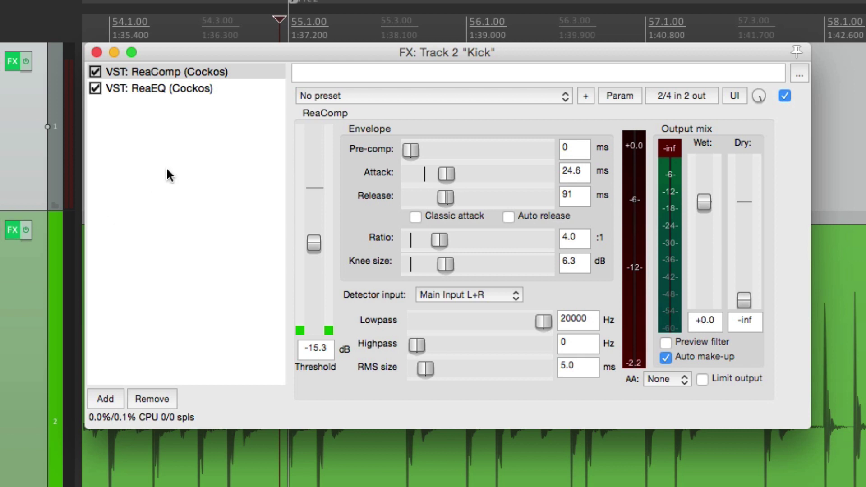
{"action": "left_click", "coordinate": [235, 89]}
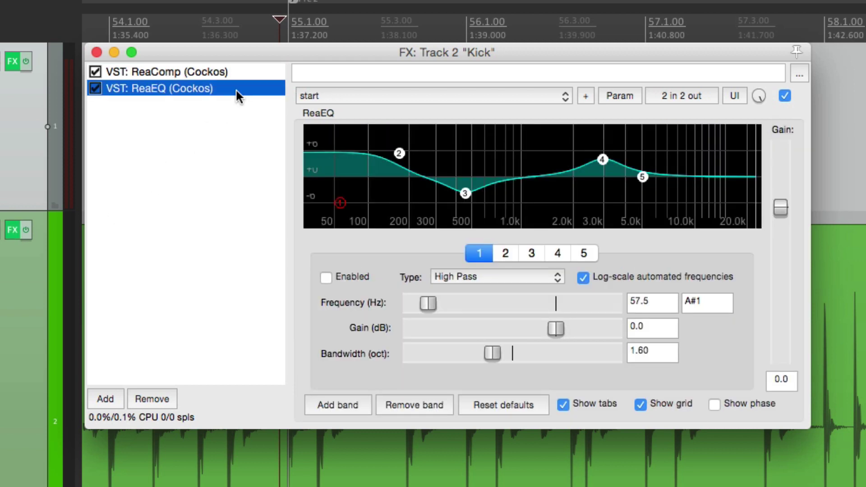
{"action": "double_click", "coordinate": [233, 123]}
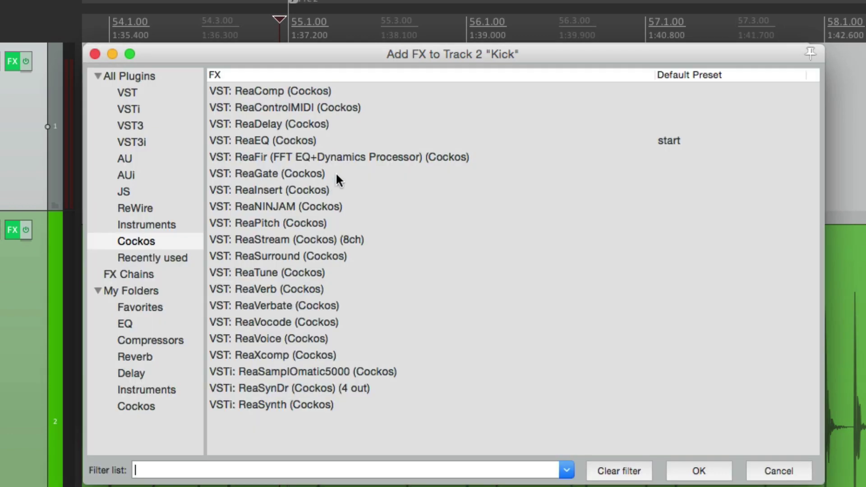
{"action": "double_click", "coordinate": [336, 175]}
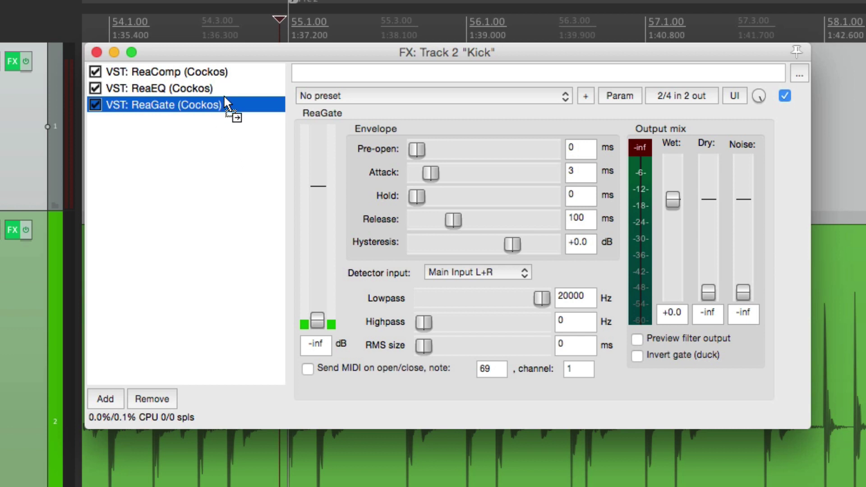
{"action": "left_click_drag", "start_coordinate": [225, 97], "coordinate": [223, 84]}
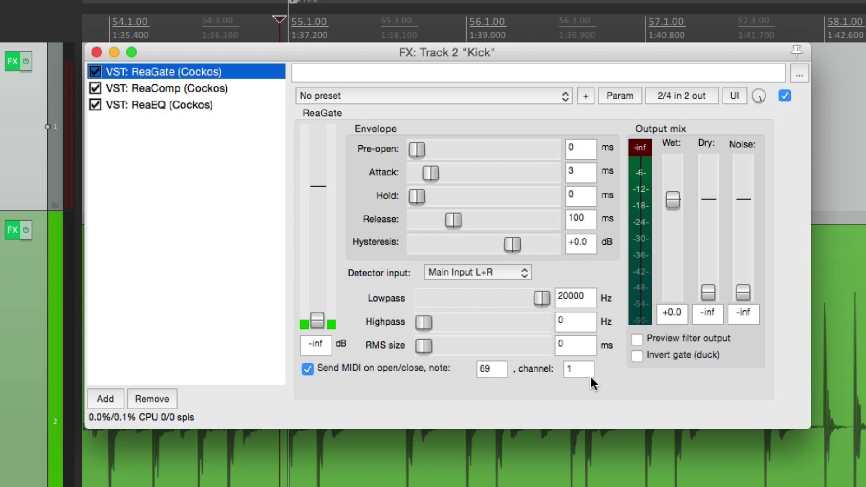
Set ReaGate's threshold to -15.0 dB during playback, with the wet output at -inf and the dry output at +0.0
{"action": "key", "text": "space"}
{"action": "left_click_drag", "start_coordinate": [315, 320], "coordinate": [320, 239]}
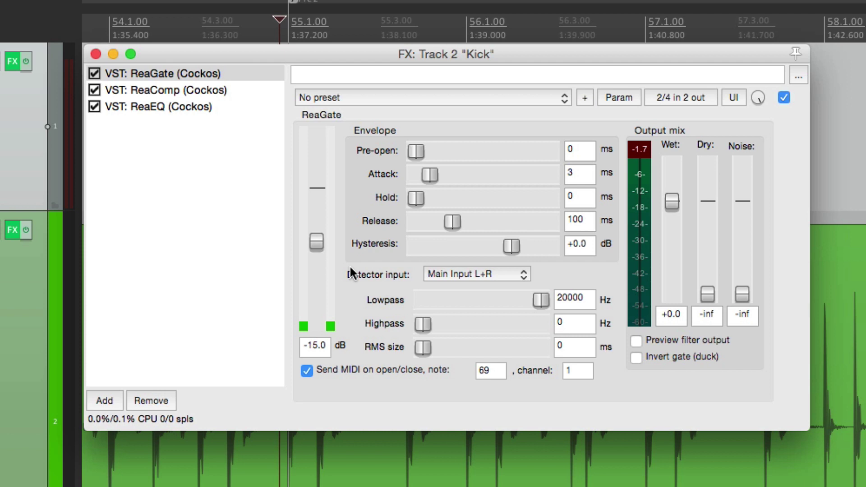
{"action": "left_click_drag", "start_coordinate": [675, 199], "coordinate": [699, 318]}
{"action": "double_click", "coordinate": [708, 293]}
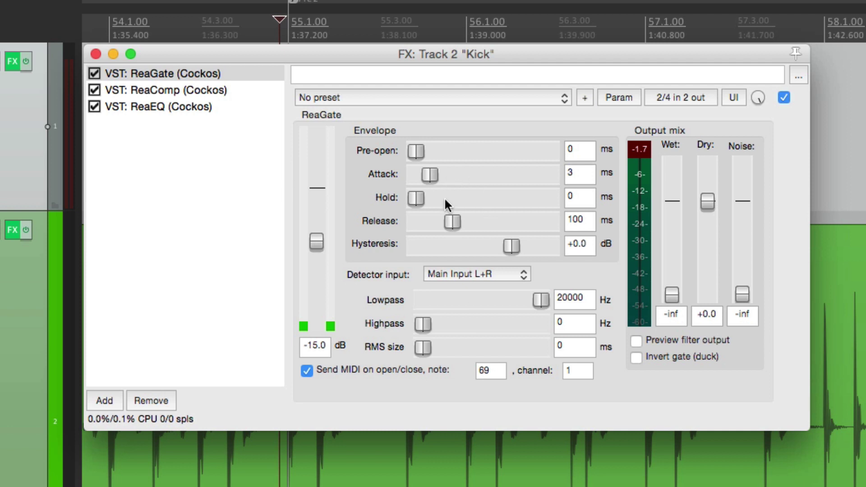
Compare by switching ReaGate's output mix to wet only at +0.0, and return it to dry only at +0.0
{"action": "double_click", "coordinate": [667, 296]}
{"action": "double_click", "coordinate": [706, 202]}
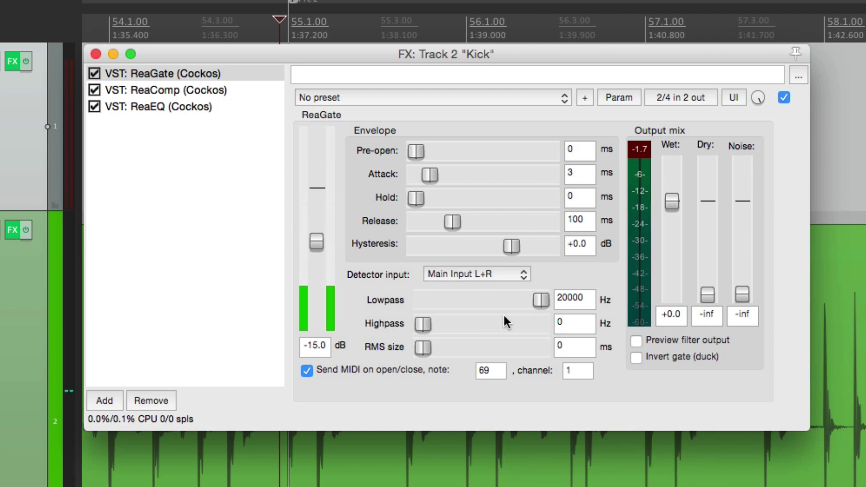
{"action": "left_click_drag", "start_coordinate": [672, 202], "coordinate": [668, 304]}
{"action": "double_click", "coordinate": [708, 292]}
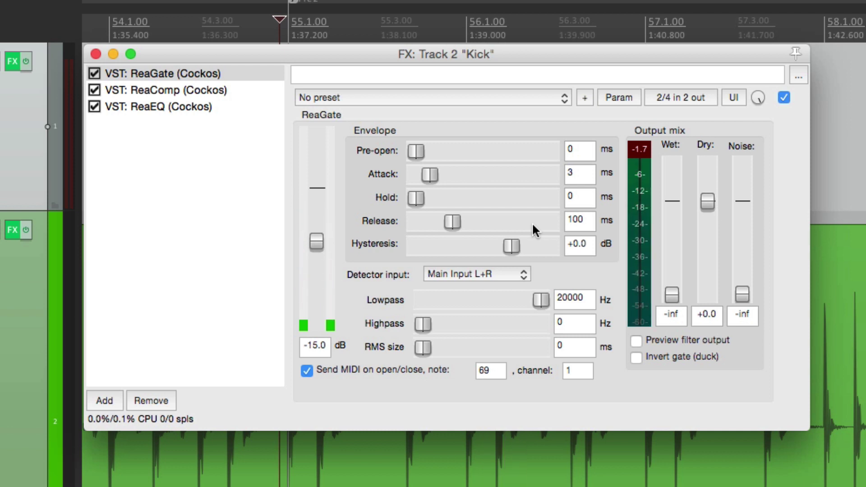
Create a send from the Kick track to track 1 with audio set to None and all MIDI channels sent
{"action": "left_click", "coordinate": [95, 54]}
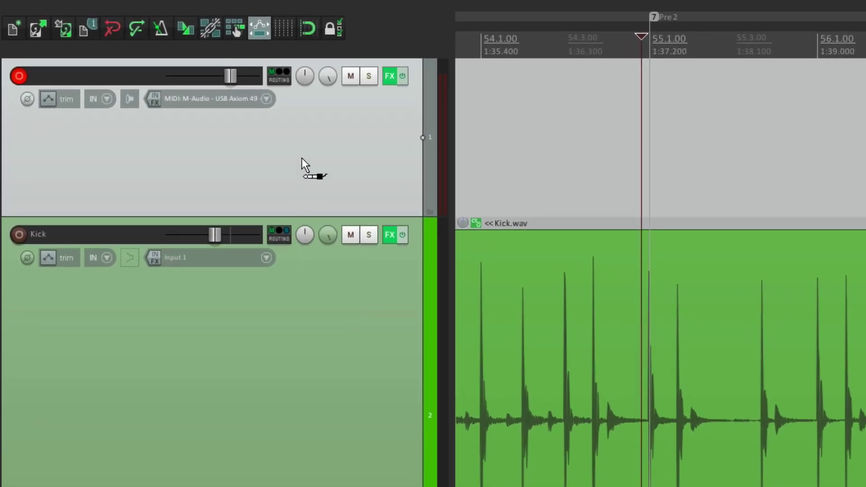
{"action": "left_click_drag", "start_coordinate": [301, 158], "coordinate": [302, 158]}
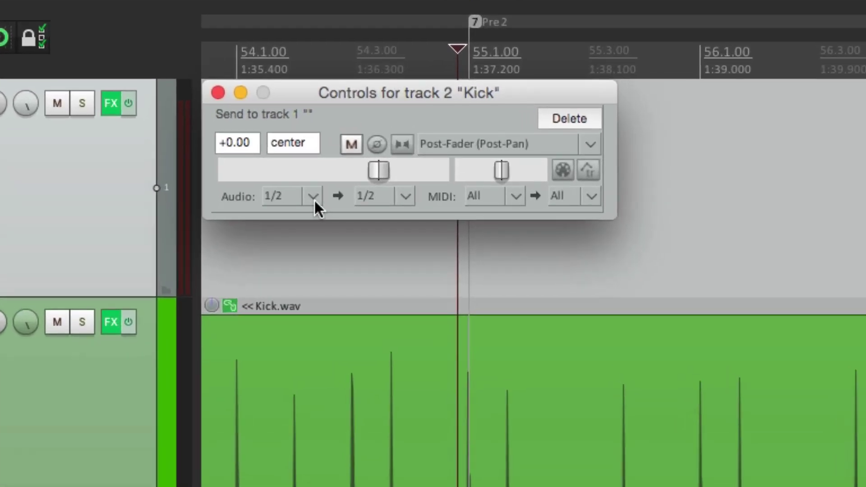
{"action": "left_click", "coordinate": [314, 197]}
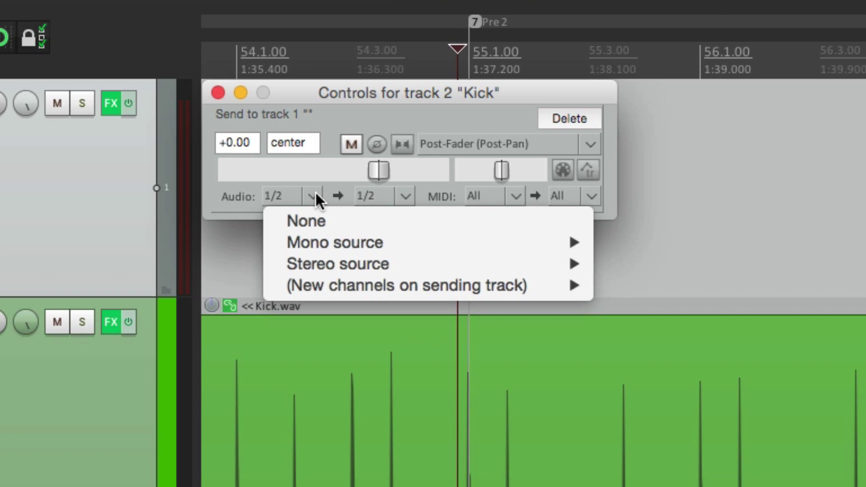
{"action": "left_click", "coordinate": [318, 221]}
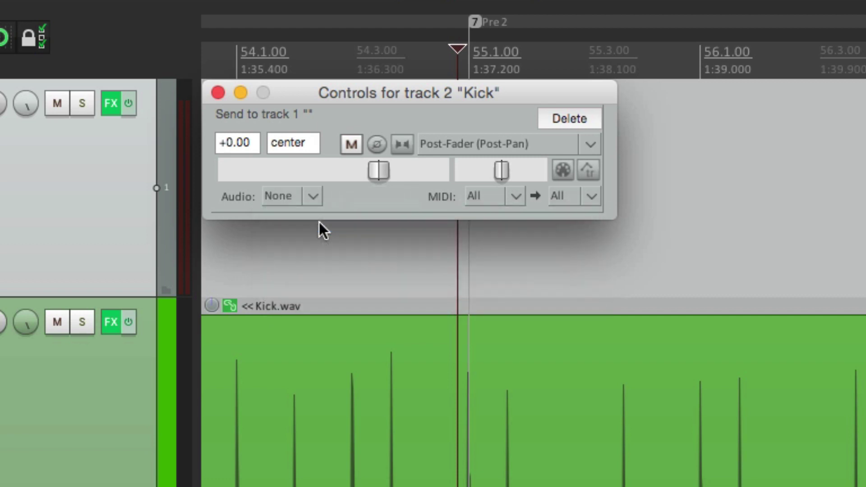
{"action": "left_click", "coordinate": [516, 196]}
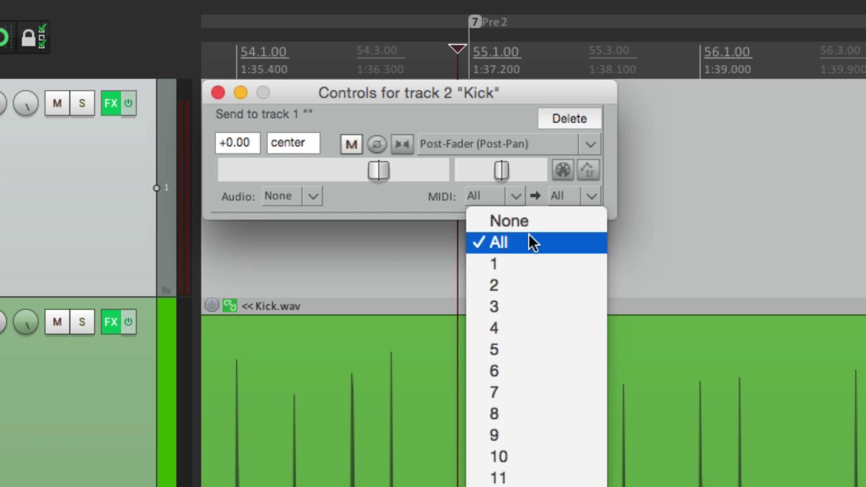
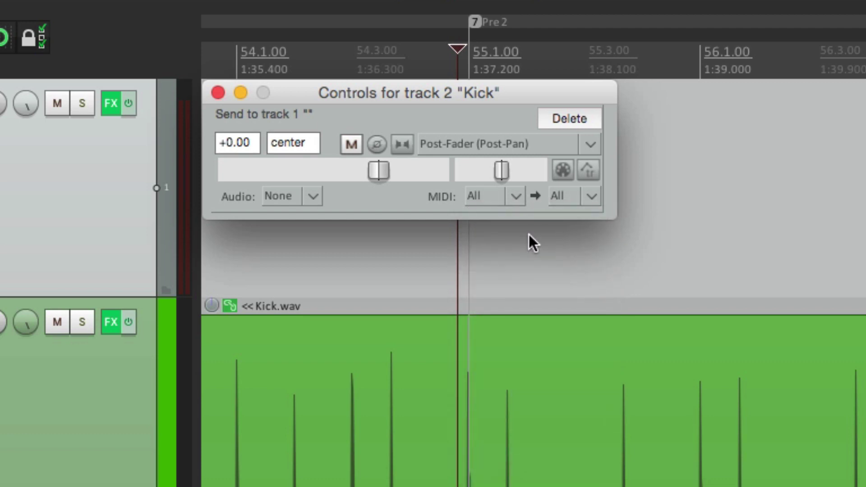
{"action": "left_click", "coordinate": [218, 93]}
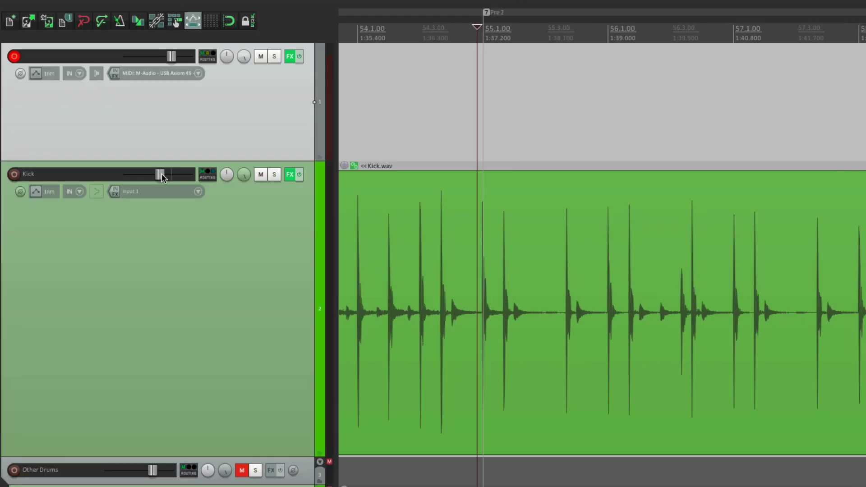
Lower the Kick track's volume, audition the triggered sample with Other Drums unmuted, and mute Other Drums again
{"action": "left_click_drag", "start_coordinate": [162, 174], "coordinate": [128, 174]}
{"action": "key", "text": "space"}
{"action": "left_click", "coordinate": [241, 470]}
{"action": "key", "text": "space"}
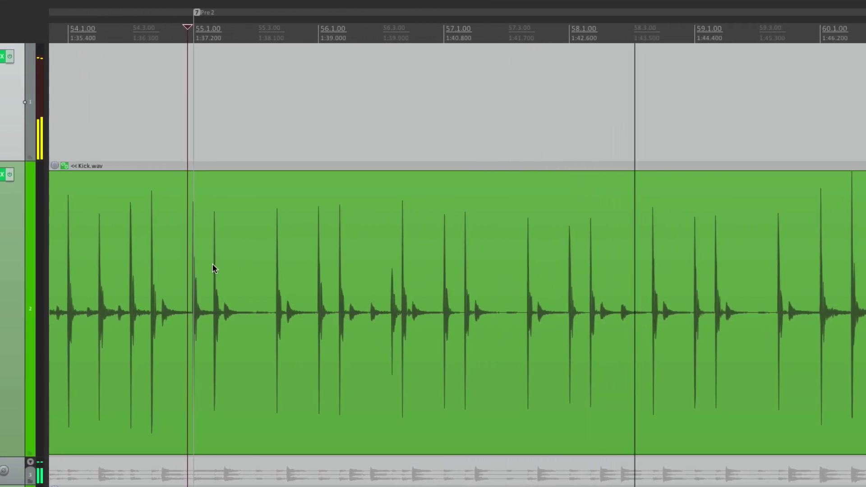
{"action": "key", "text": "space"}
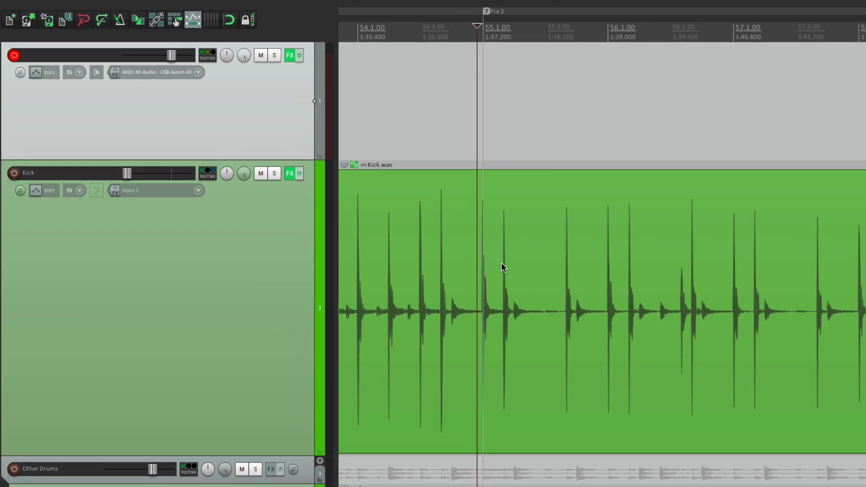
{"action": "left_click", "coordinate": [242, 469]}
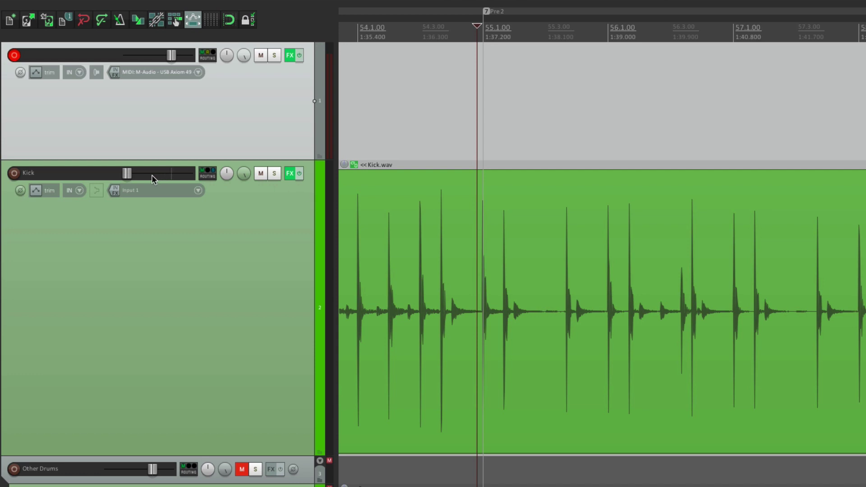
Raise the Kick track's volume during playback to blend the original kick with the triggered sample
{"action": "key", "text": "space"}
{"action": "left_click_drag", "start_coordinate": [130, 174], "coordinate": [161, 173]}
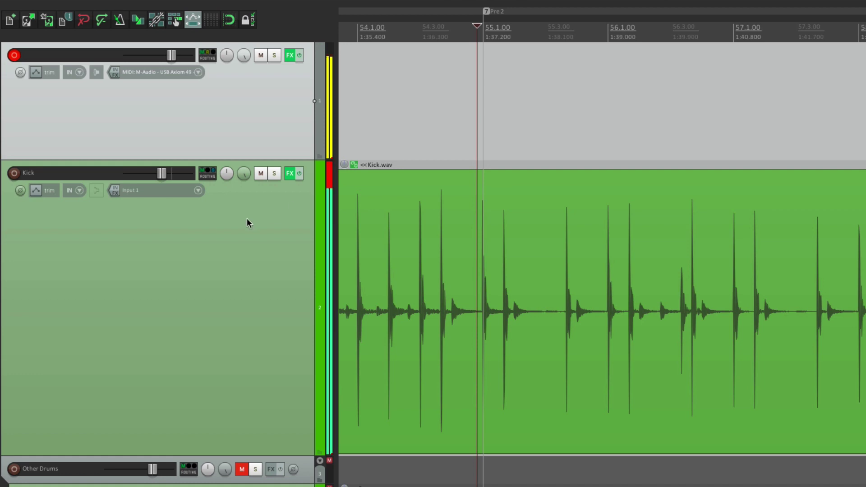
{"action": "key", "text": "space"}
{"action": "mouse_move", "coordinate": [163, 175]}
{"action": "left_mouse_down"}
{"action": "mouse_move", "coordinate": [133, 174]}
{"action": "mouse_move", "coordinate": [164, 175]}
{"action": "left_mouse_up"}
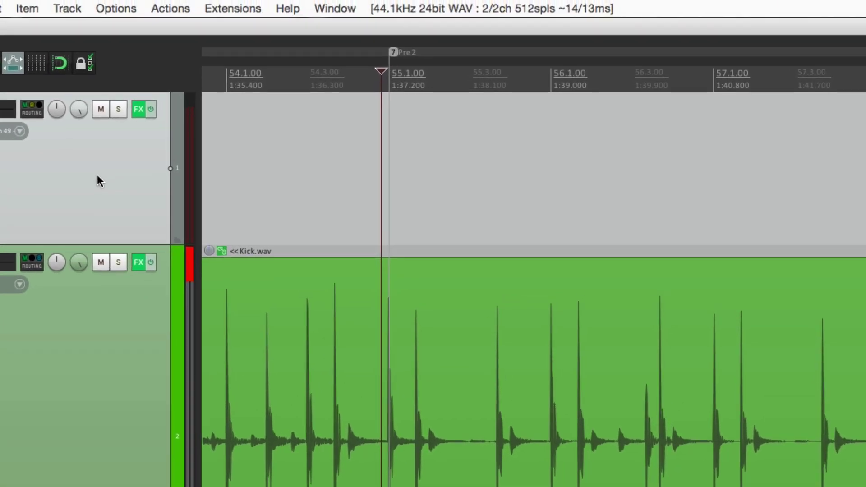
Freeze the sampler track to stereo so the triggered kick is rendered as audio
{"action": "left_click", "coordinate": [66, 6]}
{"action": "mouse_move", "coordinate": [57, 137]}
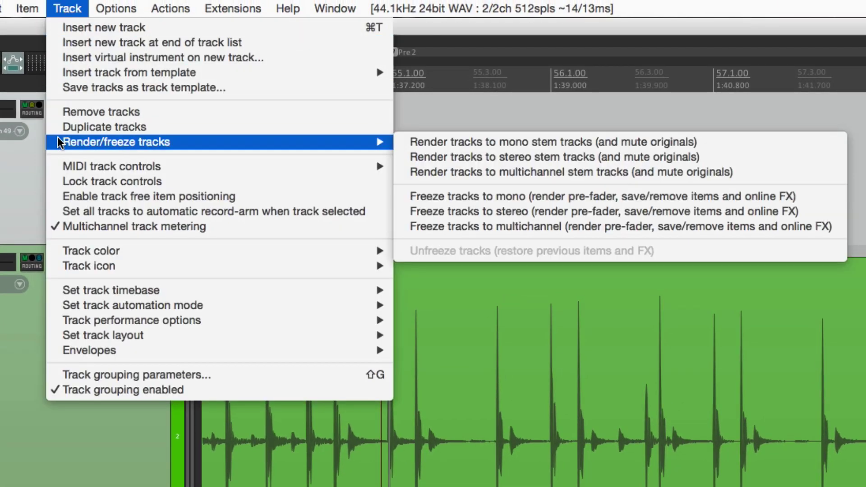
{"action": "left_click", "coordinate": [414, 214]}
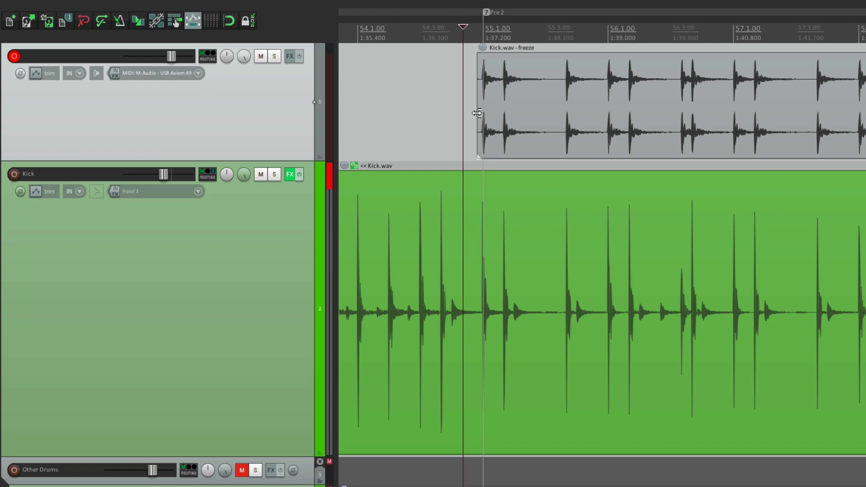
Shift the frozen kick item slightly earlier so its first transient lines up with the original Kick hit at 55.1.00
{"action": "scroll", "coordinate": [477, 113], "scroll_direction": "up", "scroll_amount": 8}
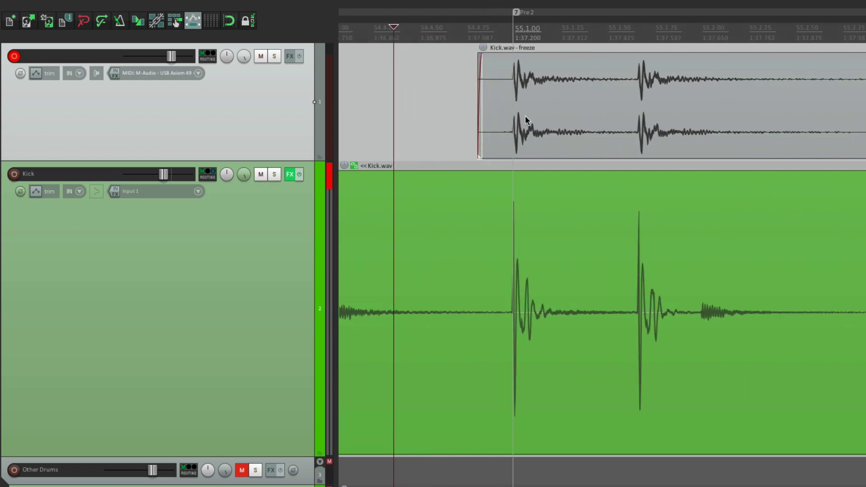
{"action": "scroll", "coordinate": [526, 116], "scroll_direction": "up", "scroll_amount": 2}
{"action": "scroll", "coordinate": [460, 124], "scroll_direction": "up", "scroll_amount": 4}
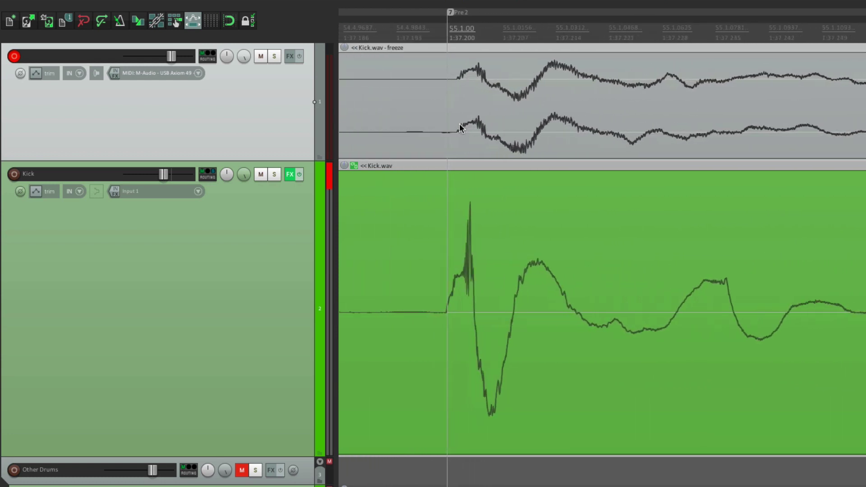
{"action": "left_click_drag", "start_coordinate": [649, 67], "coordinate": [620, 77]}
{"action": "scroll", "coordinate": [619, 75], "scroll_direction": "down", "scroll_amount": 5}
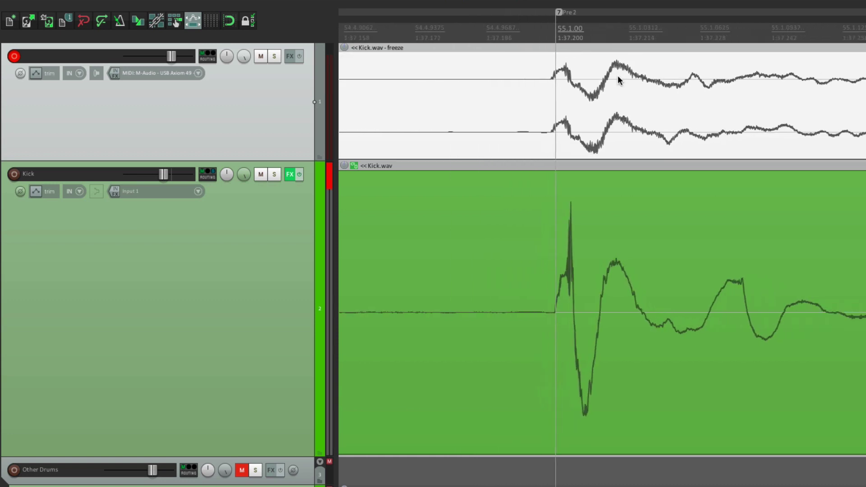
{"action": "scroll", "coordinate": [617, 75], "scroll_direction": "down", "scroll_amount": 4}
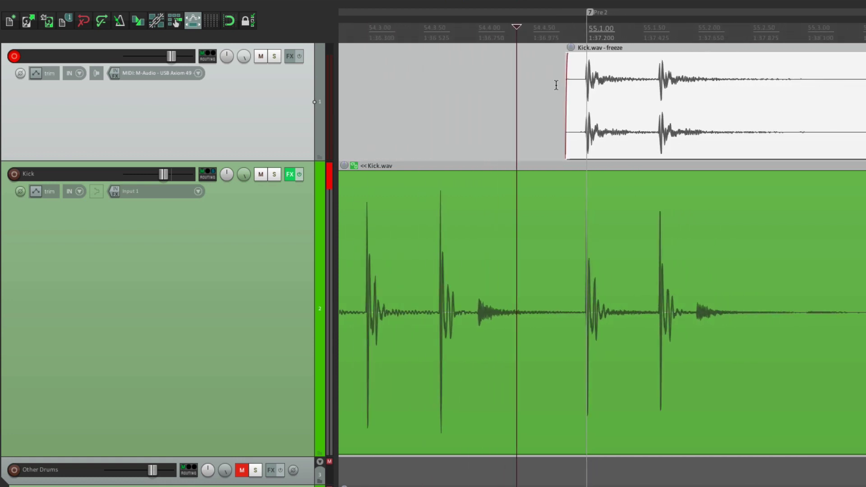
Play from just before the frozen kick item and slightly lower the Kick track's volume to rebalance the blend
{"action": "left_click", "coordinate": [552, 89]}
{"action": "key", "text": "space"}
{"action": "mouse_move", "coordinate": [165, 177]}
{"action": "left_mouse_down"}
{"action": "mouse_move", "coordinate": [144, 179]}
{"action": "mouse_move", "coordinate": [160, 181]}
{"action": "left_mouse_up"}
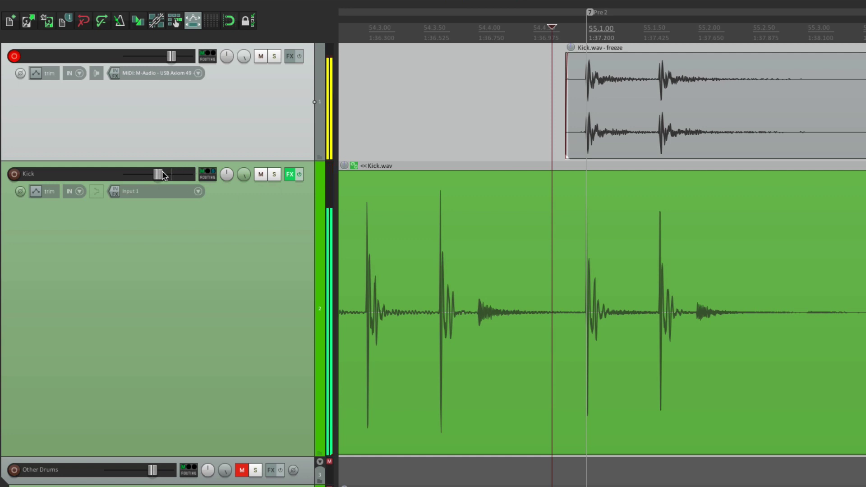
{"action": "left_click_drag", "start_coordinate": [159, 175], "coordinate": [160, 175]}
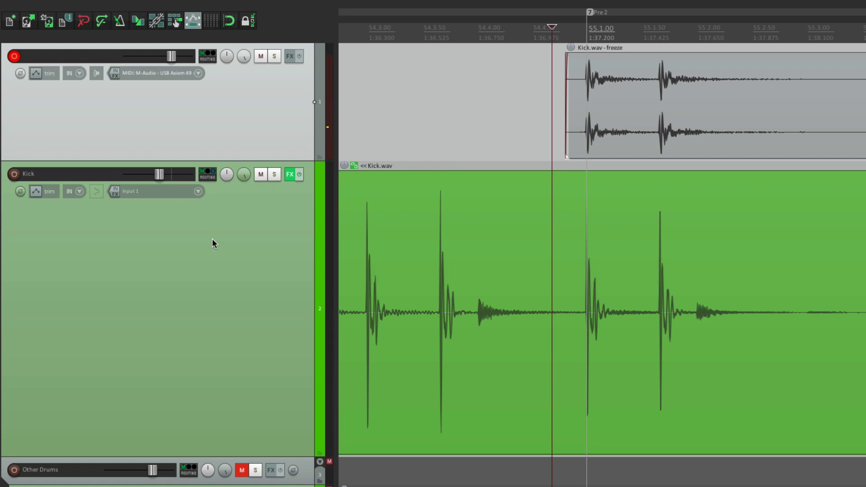
Unmute Other Drums and play the mix, muting and unmuting the frozen sample track to compare the kick with and without it
{"action": "left_click", "coordinate": [242, 470]}
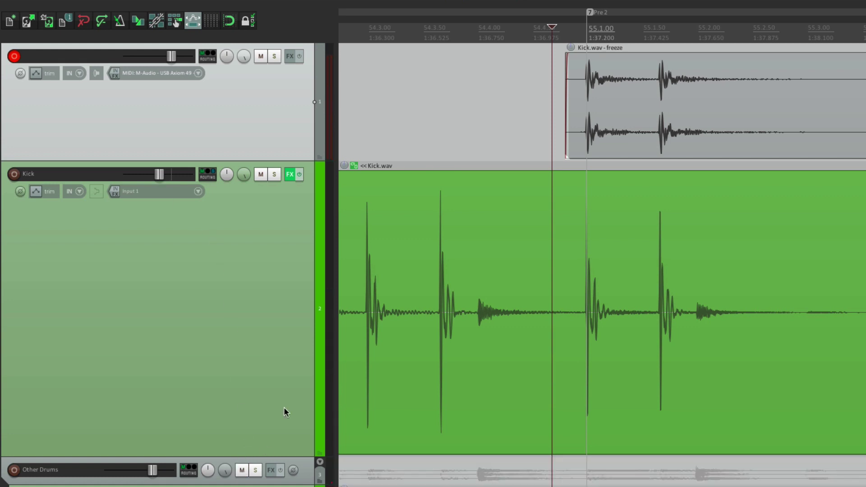
{"action": "key", "text": "space"}
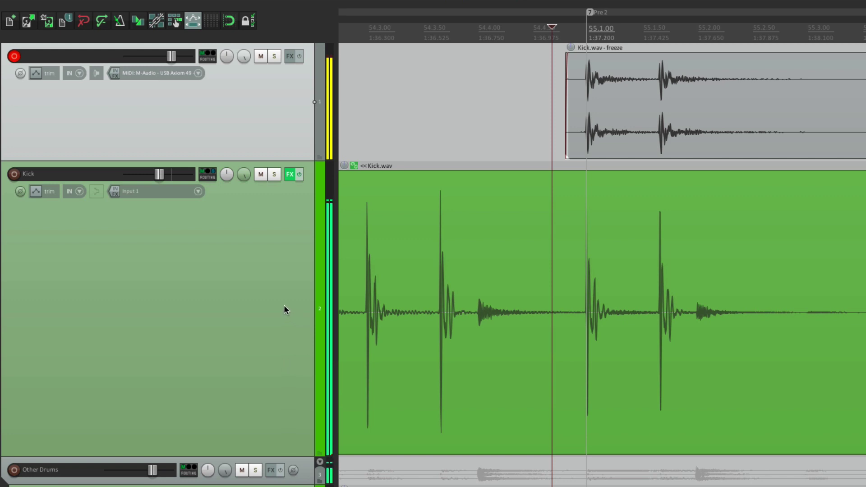
{"action": "left_click", "coordinate": [261, 56]}
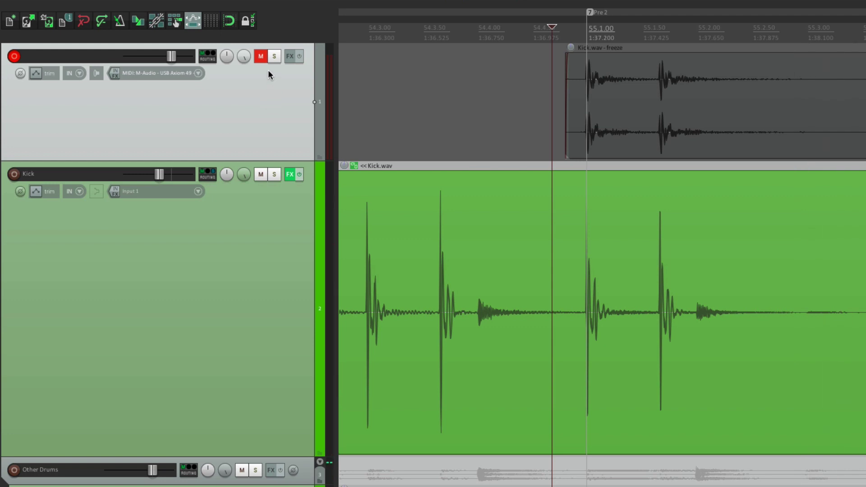
{"action": "left_click", "coordinate": [261, 56]}
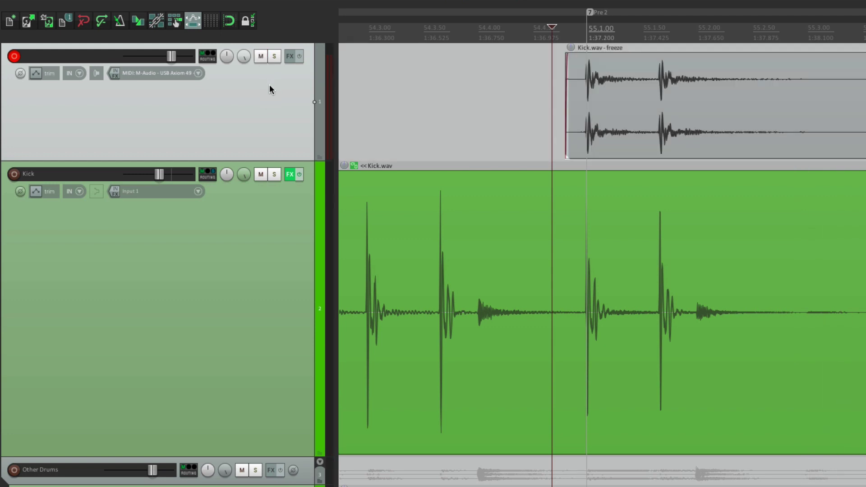